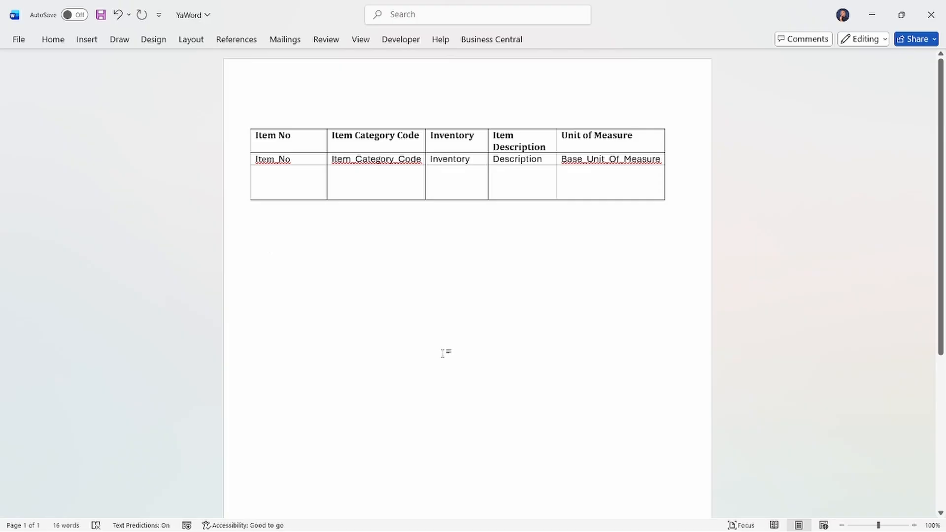
# Step: Examine the ribbon customization options in Word Options, including the groups of the Developer entry, and leave without changes
pyautogui.hotkey('alt', 'f')
pyautogui.press('t')
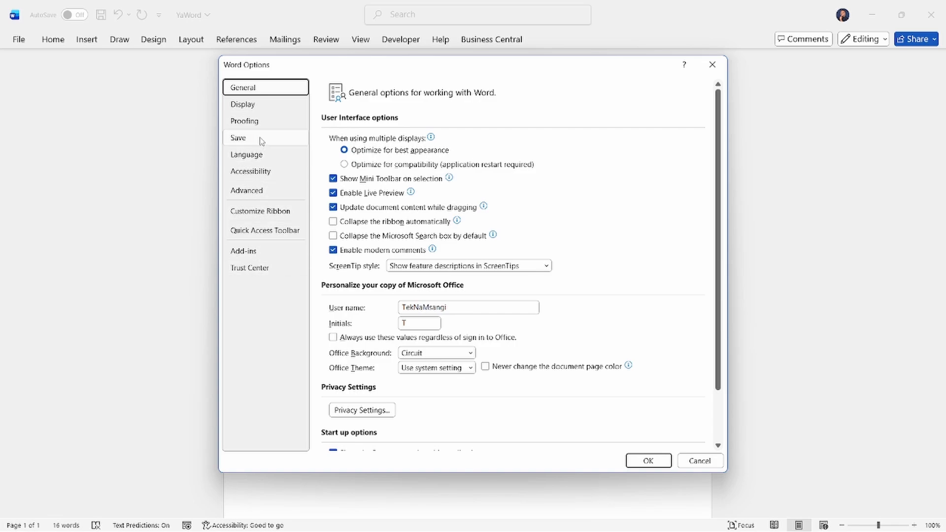
pyautogui.click(253, 252)
pyautogui.click(260, 212)
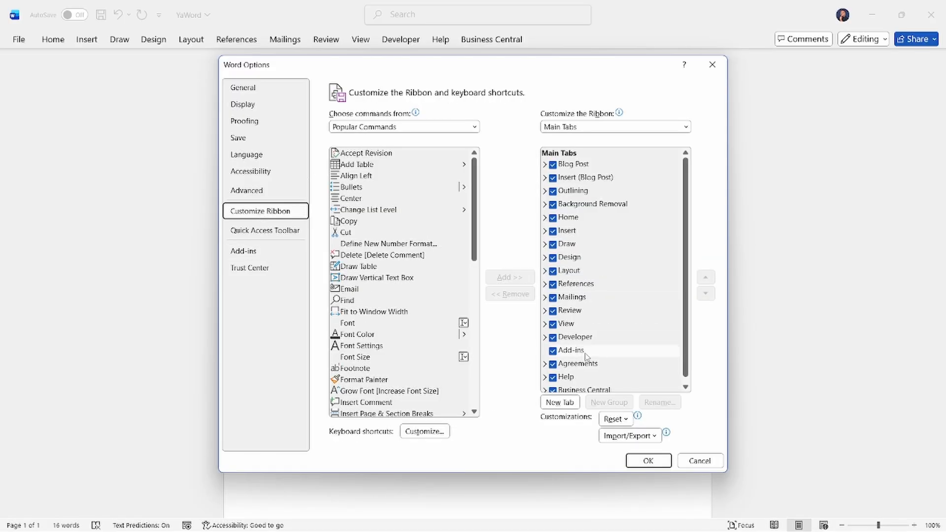
pyautogui.scroll(-1, 555, 354)
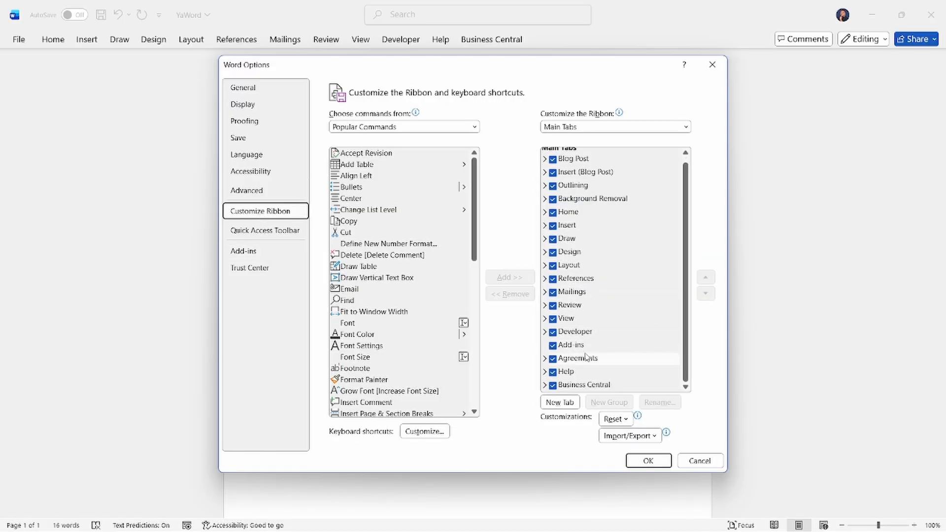
pyautogui.click(545, 332)
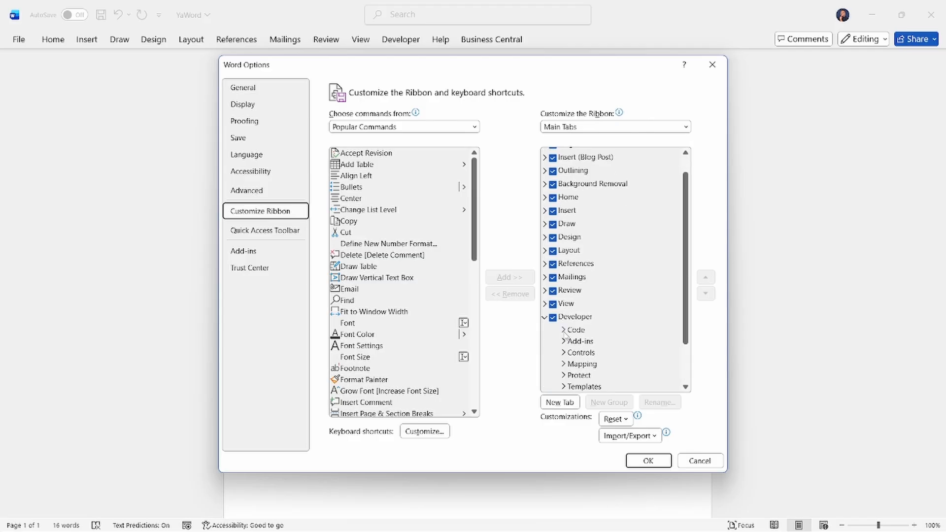
pyautogui.scroll(-2, 568, 336)
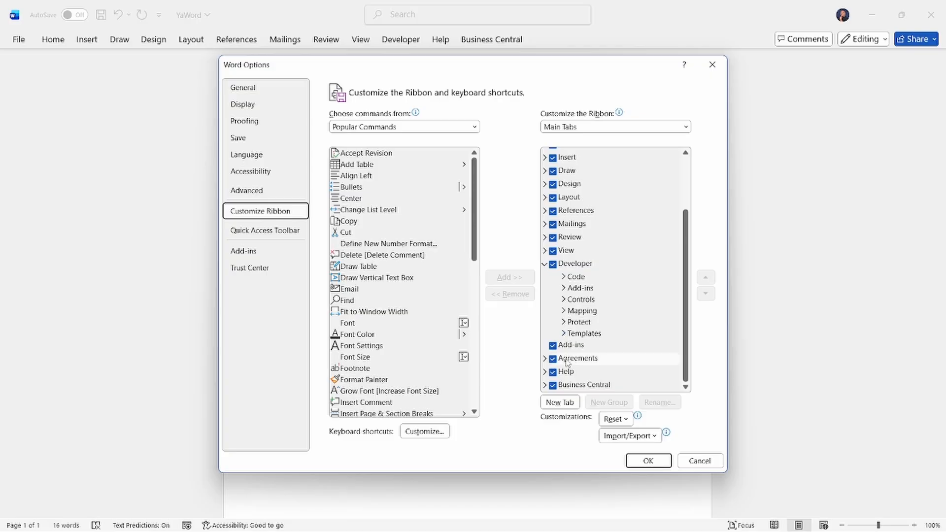
pyautogui.click(686, 466)
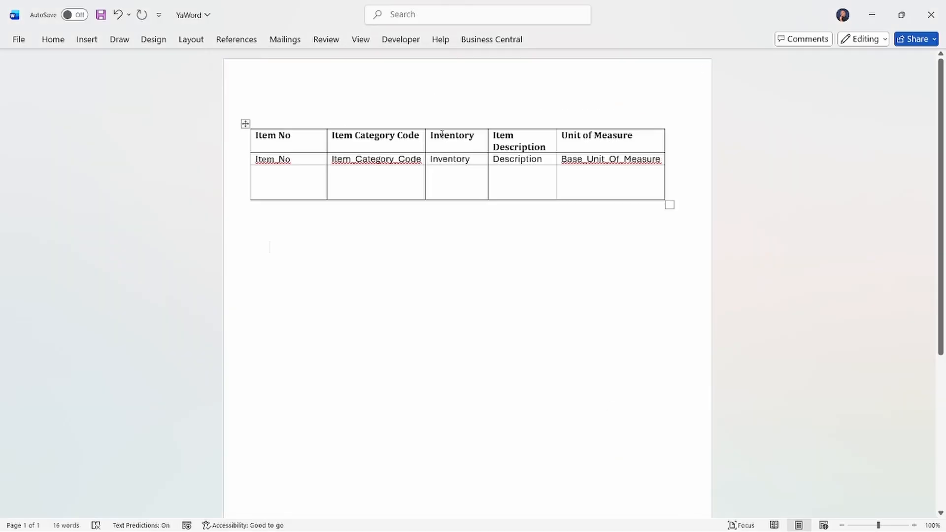
pyautogui.click(395, 43)
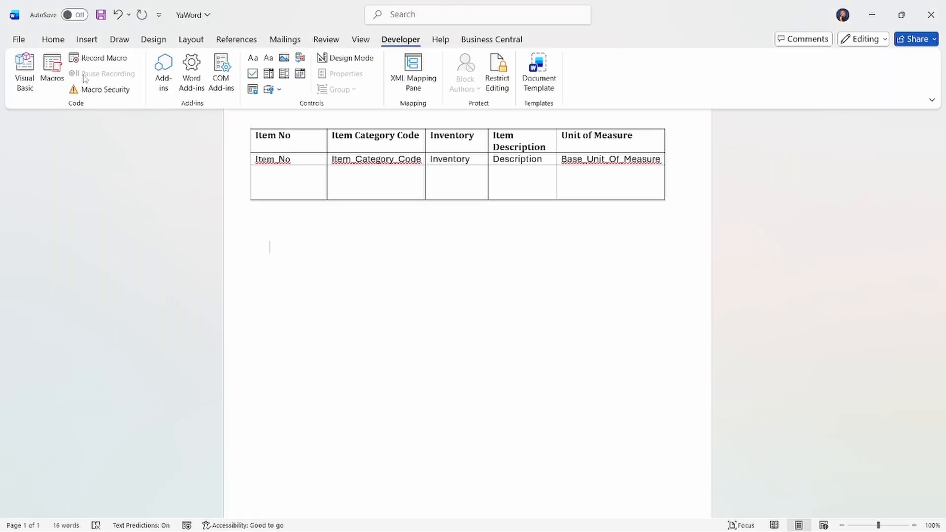
pyautogui.click(192, 87)
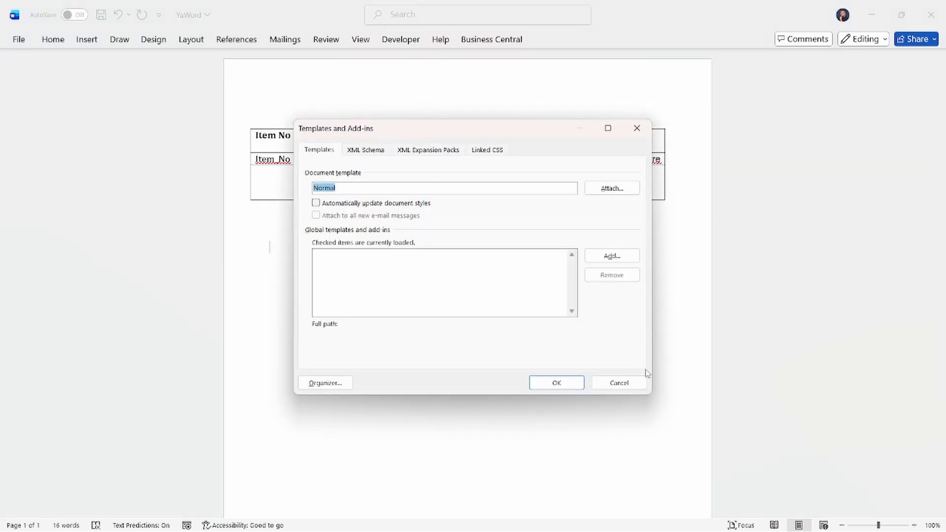
pyautogui.click(619, 383)
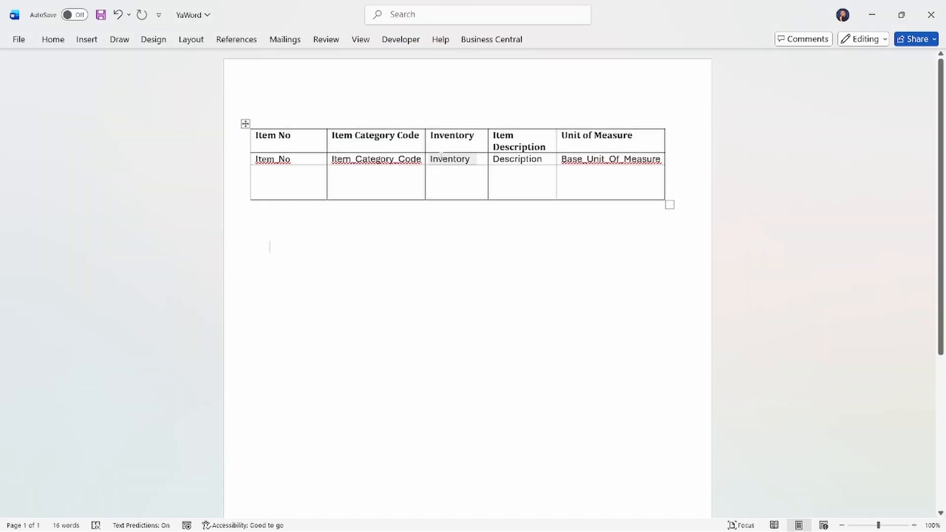
# Step: Open the Office Add-ins dialog and switch to the Office Store listing
pyautogui.click(400, 39)
pyautogui.click(164, 72)
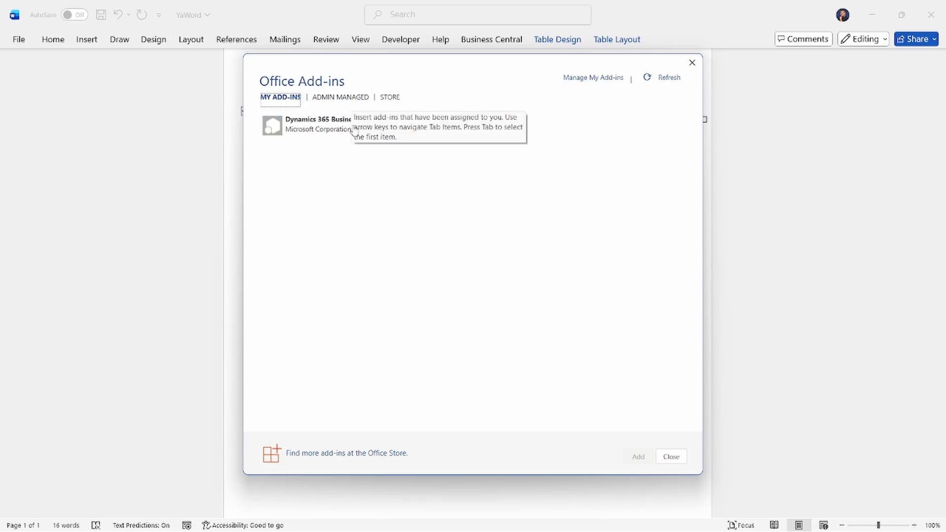
pyautogui.click(348, 461)
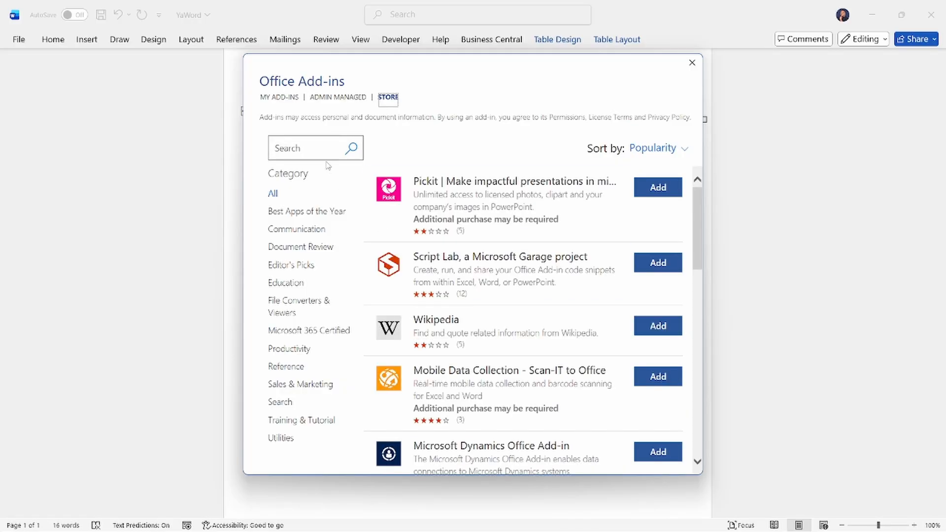
# Step: Search the Office add-in store for "business central", review the offered add-ins and close the store dialog
pyautogui.click(314, 149)
pyautogui.write('bis')
pyautogui.press('BackSpace')
pyautogui.press('BackSpace')
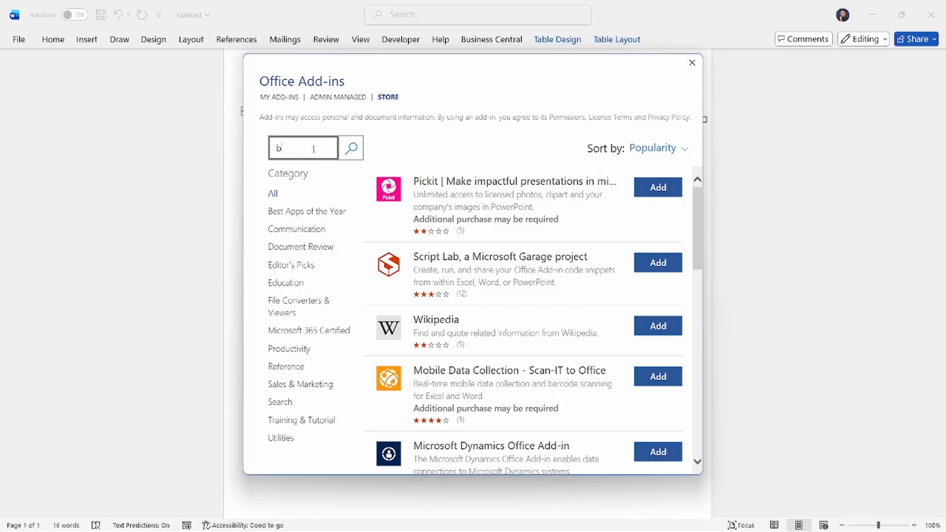
pyautogui.write('usiness central')
pyautogui.click(356, 148)
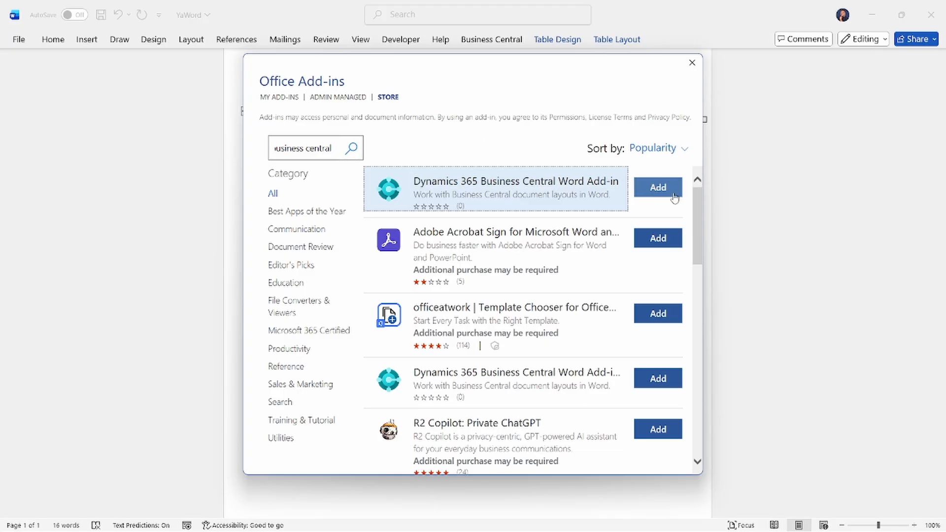
pyautogui.scroll(-5, 634, 228)
pyautogui.scroll(5, 634, 228)
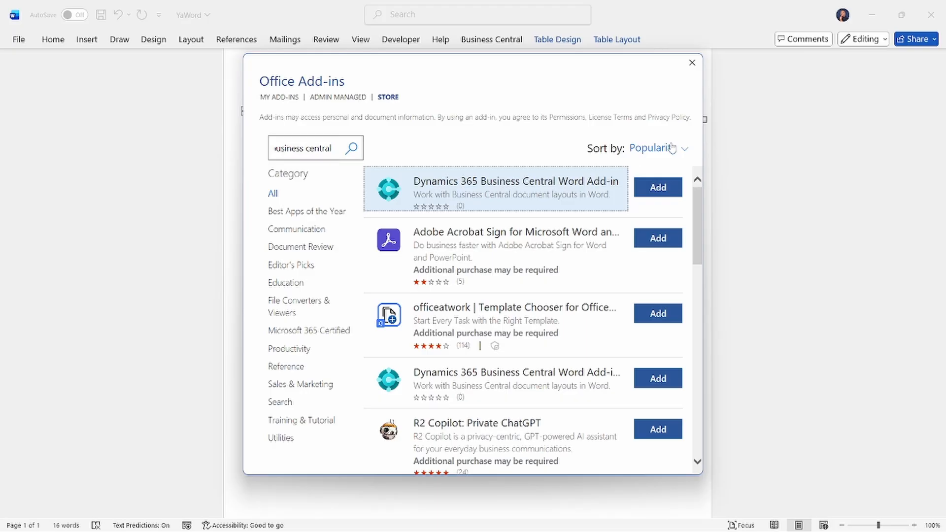
pyautogui.click(687, 69)
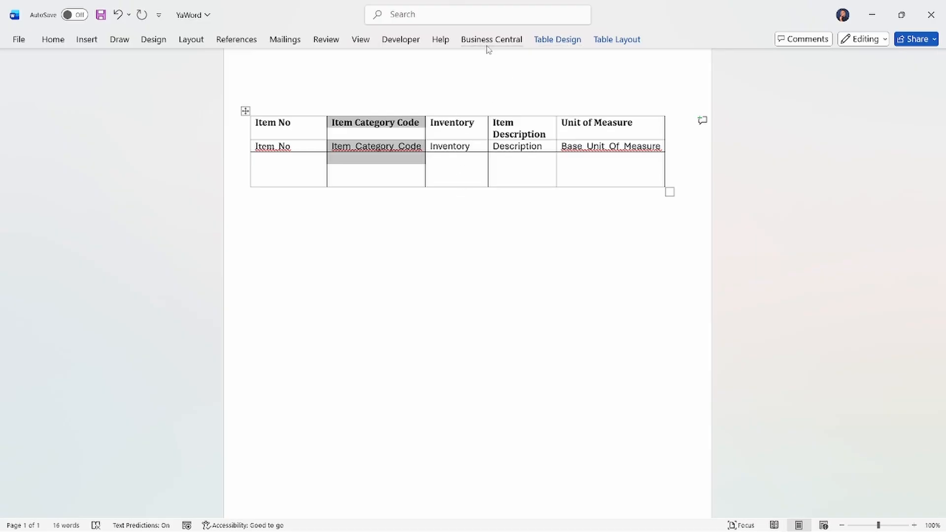
# Step: Show the XML Mapping pane and select the entire table row containing the field names from Item_No to Base_Unit_Of_Measure
pyautogui.click(400, 40)
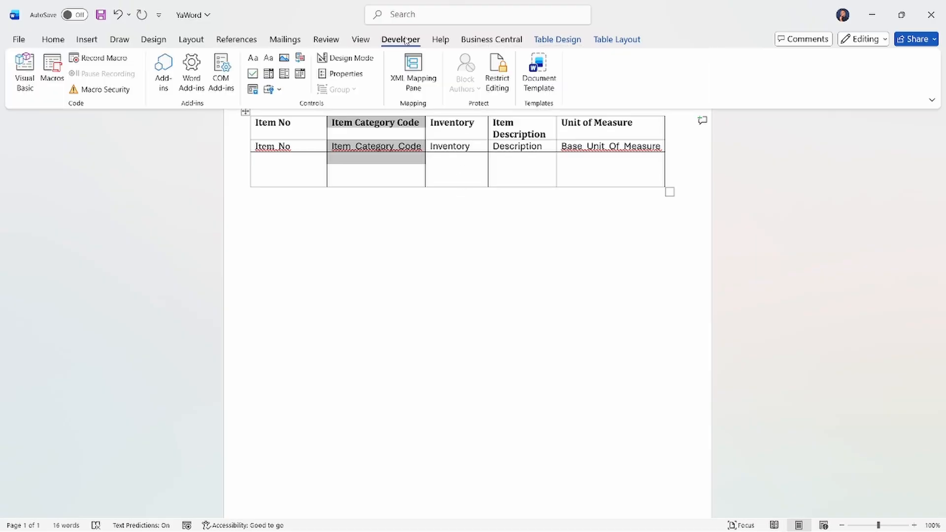
pyautogui.click(412, 81)
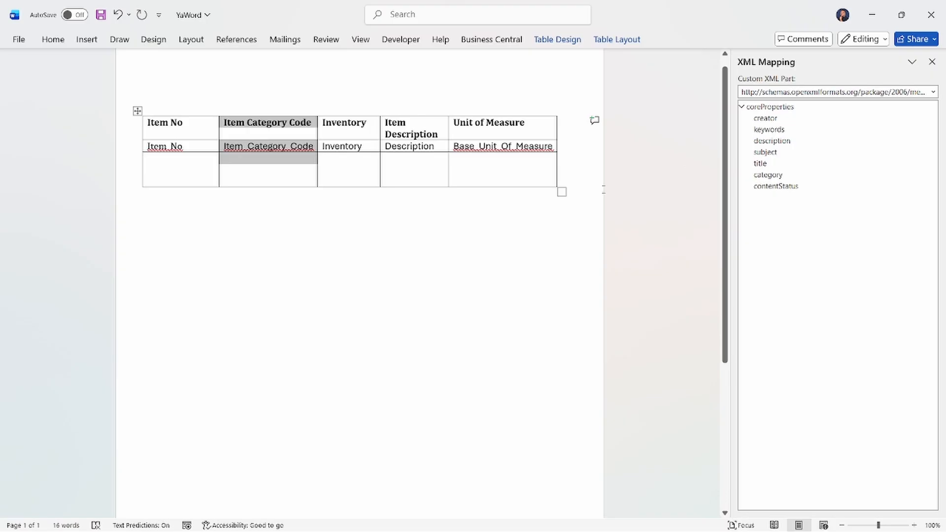
pyautogui.click(144, 146)
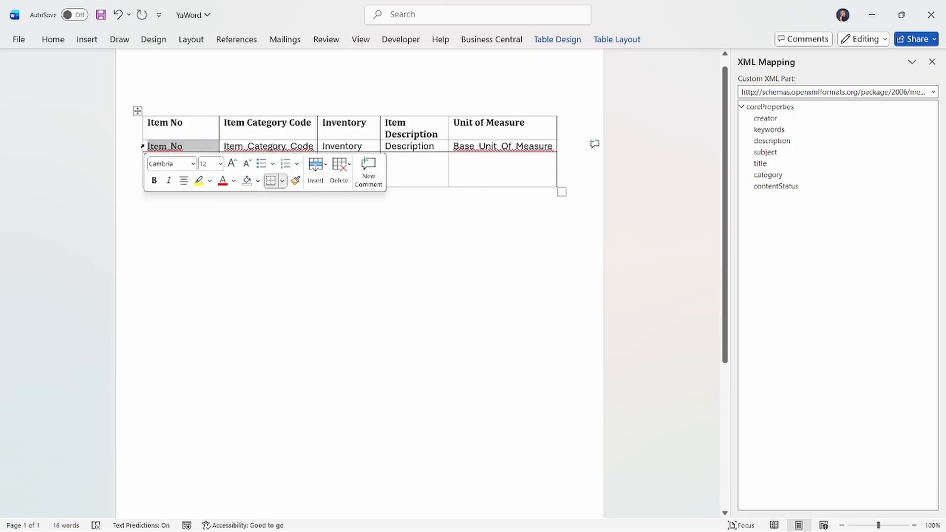
pyautogui.tripleClick(142, 146)
pyautogui.click(142, 147)
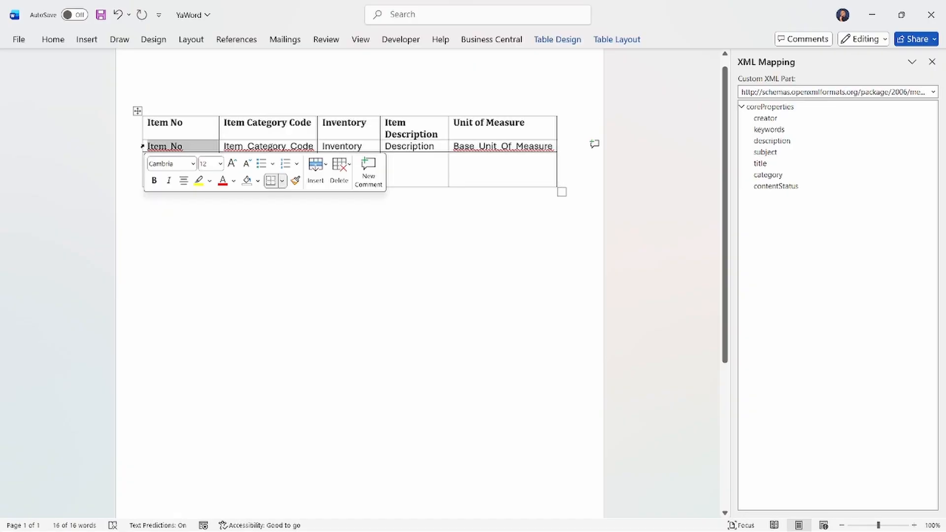
pyautogui.doubleClick(142, 146)
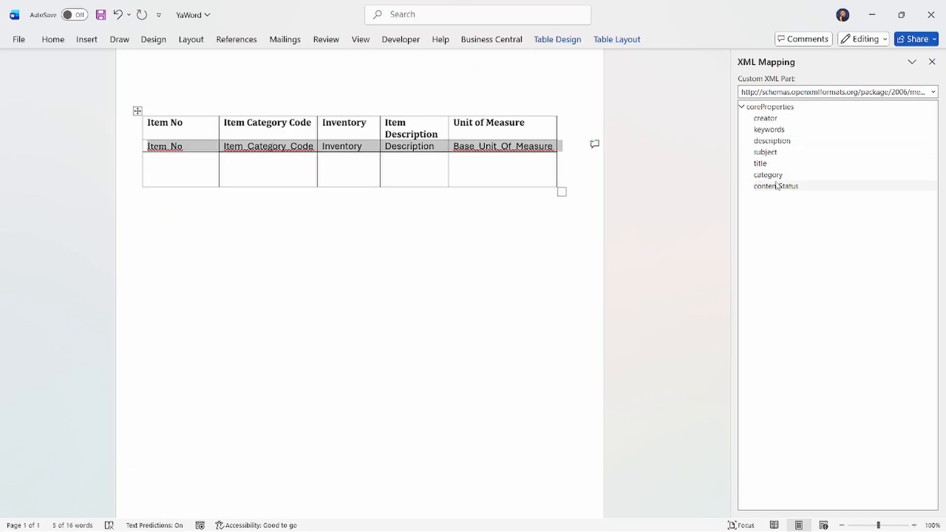
# Step: Choose the custom XML part urn:microsoft-dynamics-nav/reports/Ya_Ms_Word/70100/ and insert a repeating content control for Item on the selected row
pyautogui.click(776, 96)
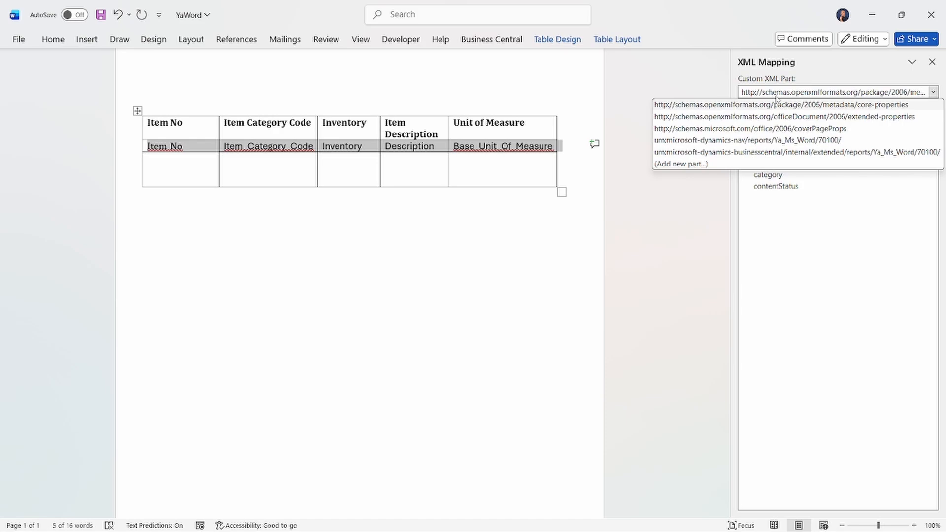
pyautogui.click(794, 140)
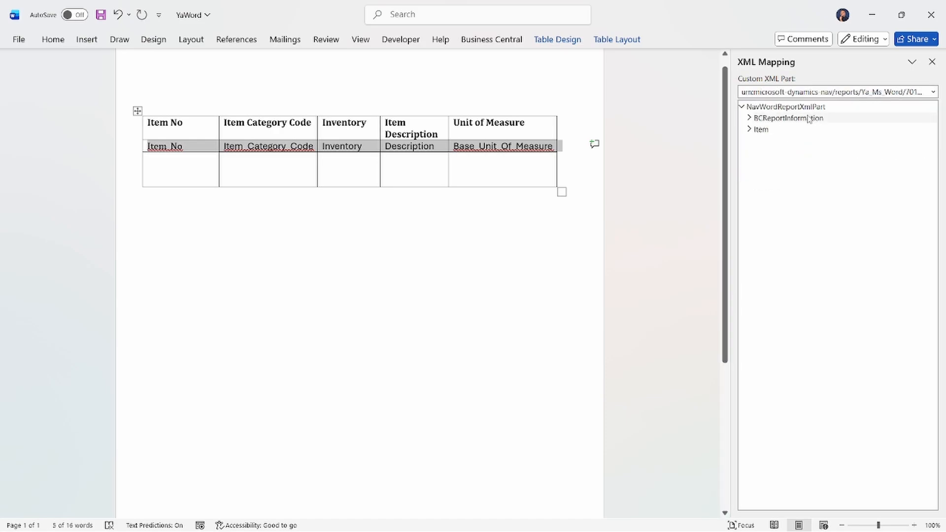
pyautogui.rightClick(757, 131)
pyautogui.doubleClick(758, 131)
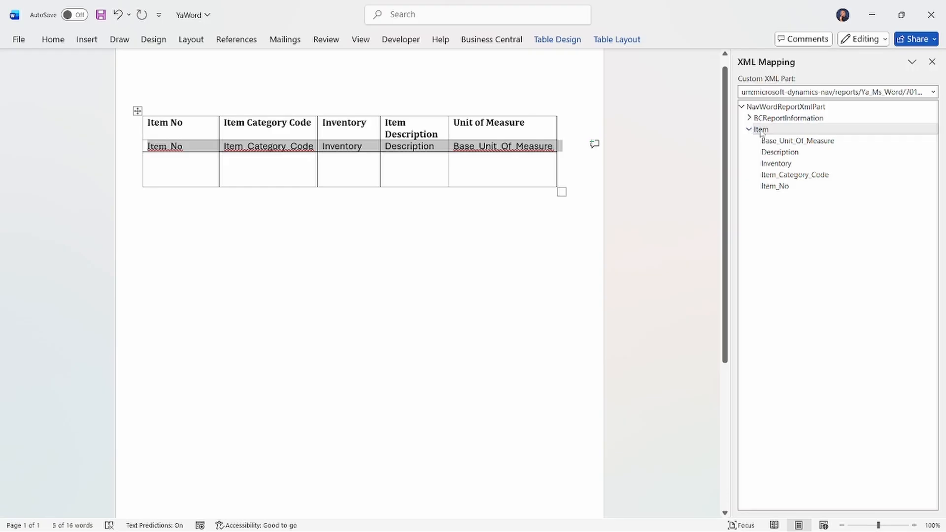
pyautogui.rightClick(762, 132)
pyautogui.moveTo(797, 141)
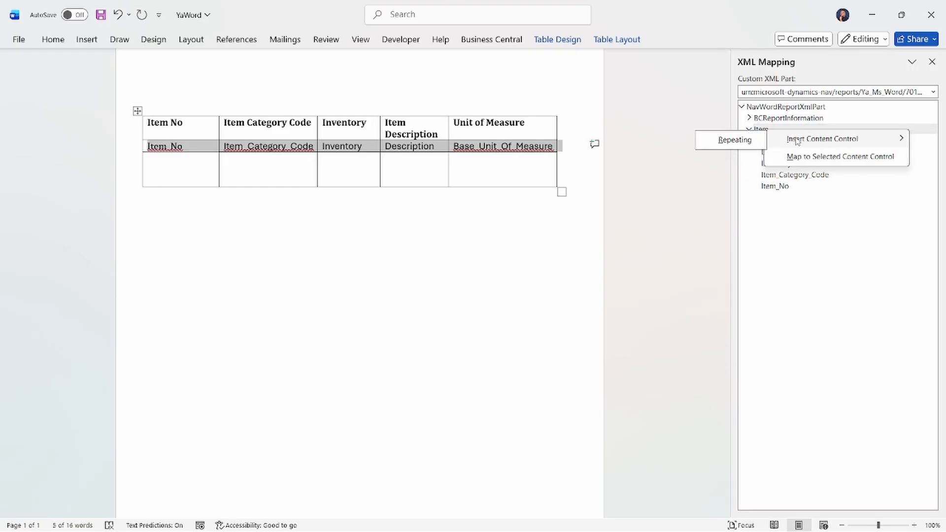
pyautogui.click(744, 143)
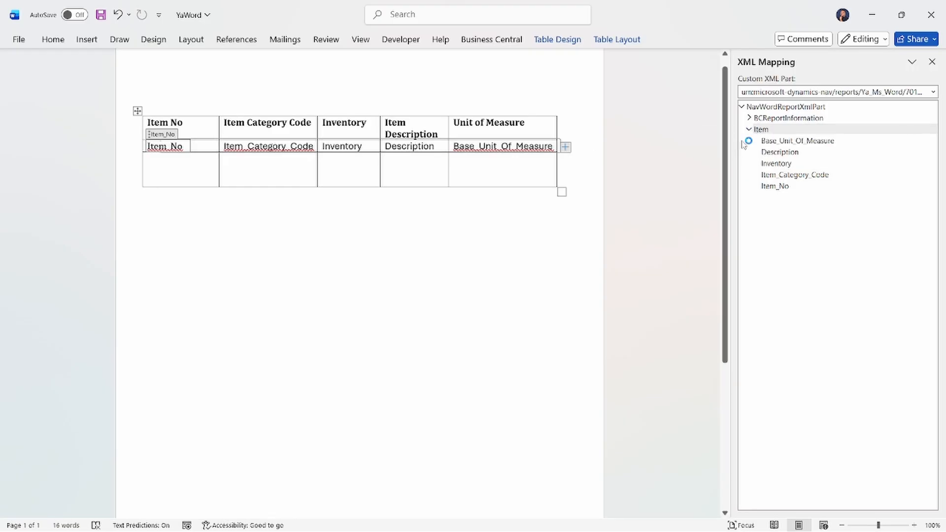
# Step: Insert a plain text content control for Item_No in the third row's cell under Item No
pyautogui.click(205, 168)
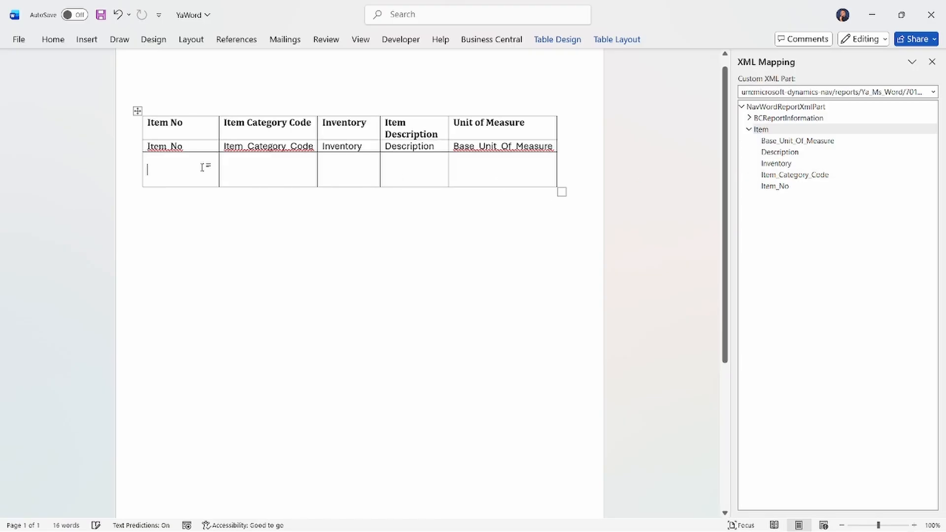
pyautogui.rightClick(775, 191)
pyautogui.moveTo(806, 202)
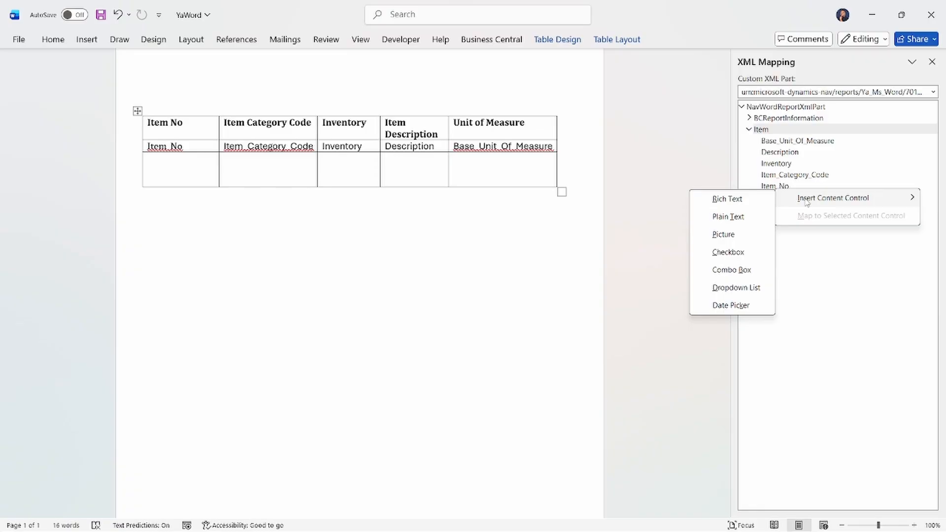
pyautogui.click(740, 217)
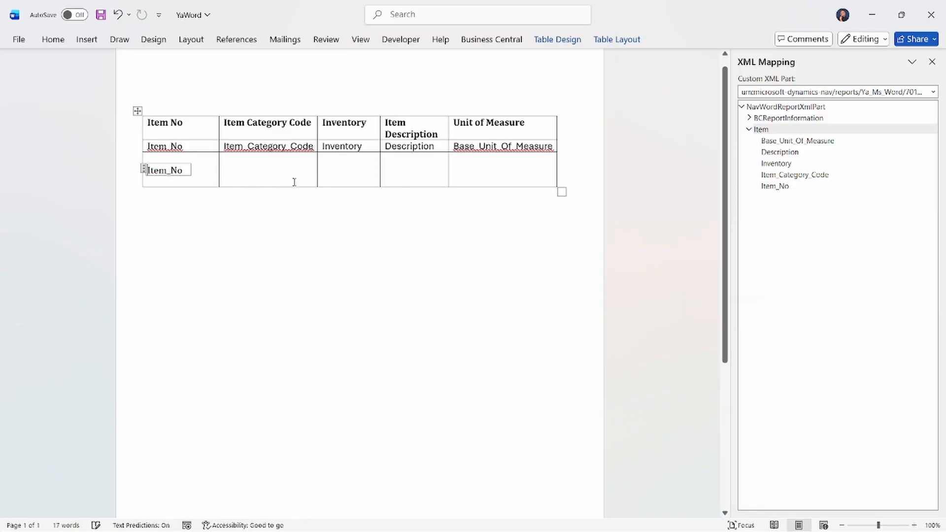
# Step: Open the Business Central add-in's data pane and expand Data and Item to list the report fields
pyautogui.click(260, 177)
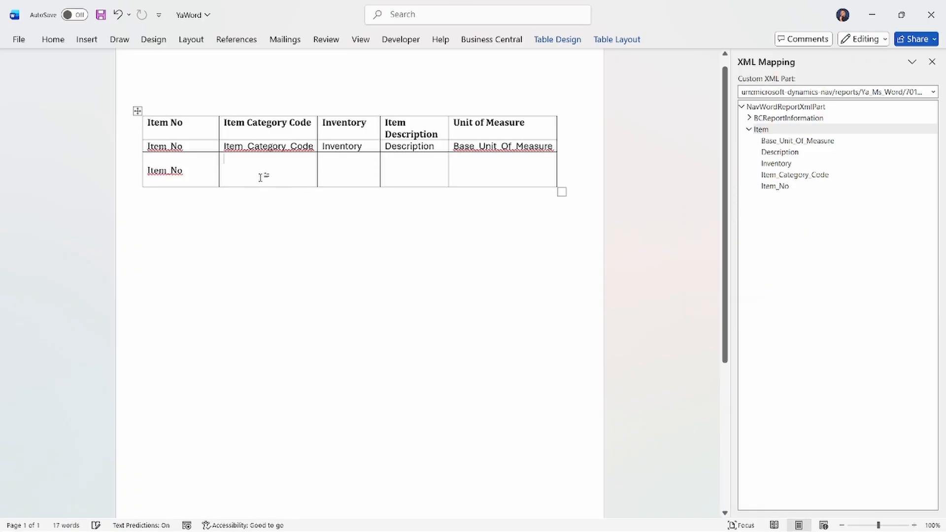
pyautogui.click(494, 40)
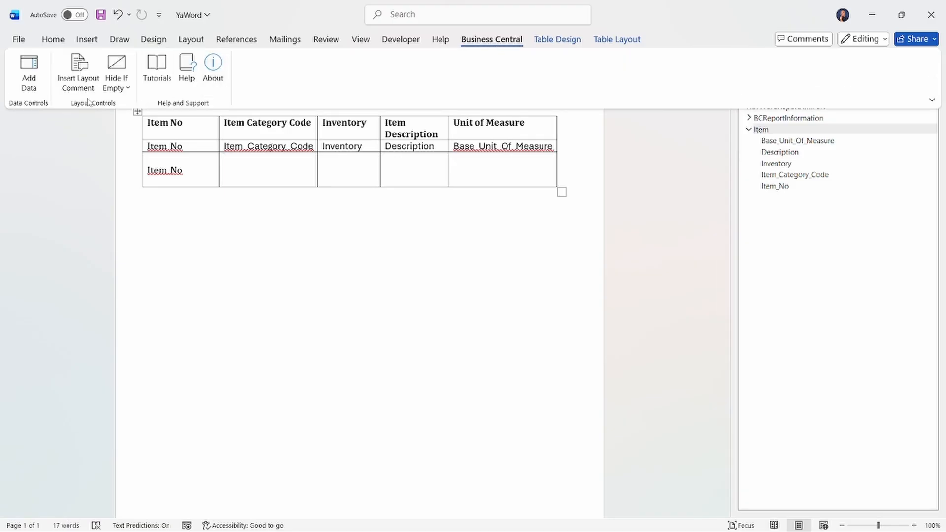
pyautogui.click(28, 79)
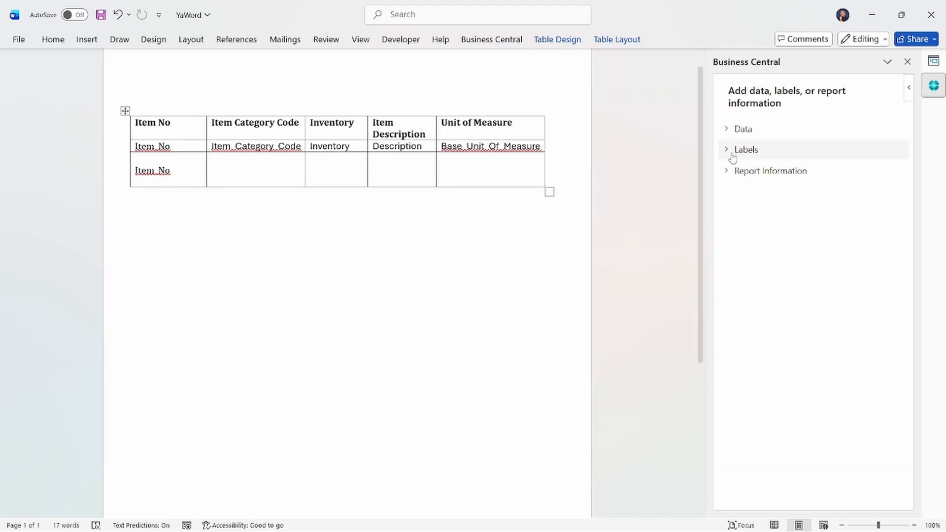
pyautogui.click(727, 129)
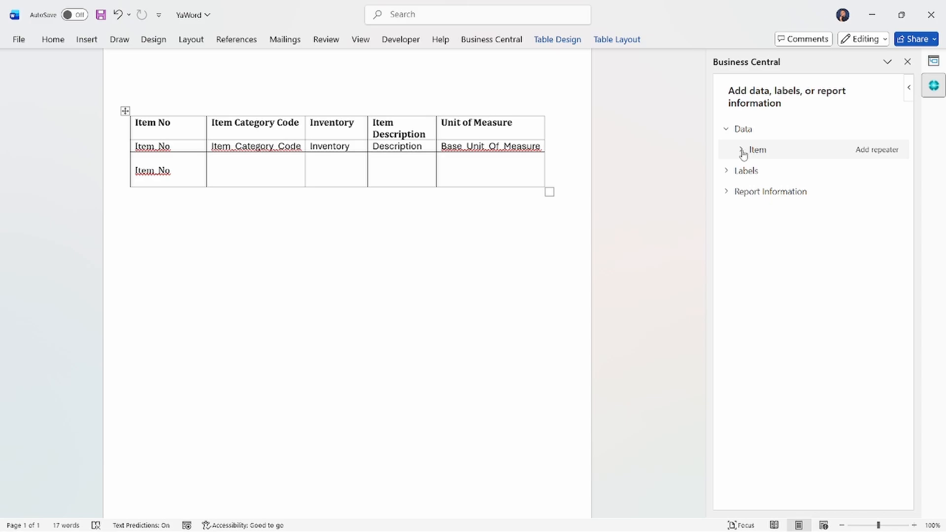
pyautogui.click(743, 150)
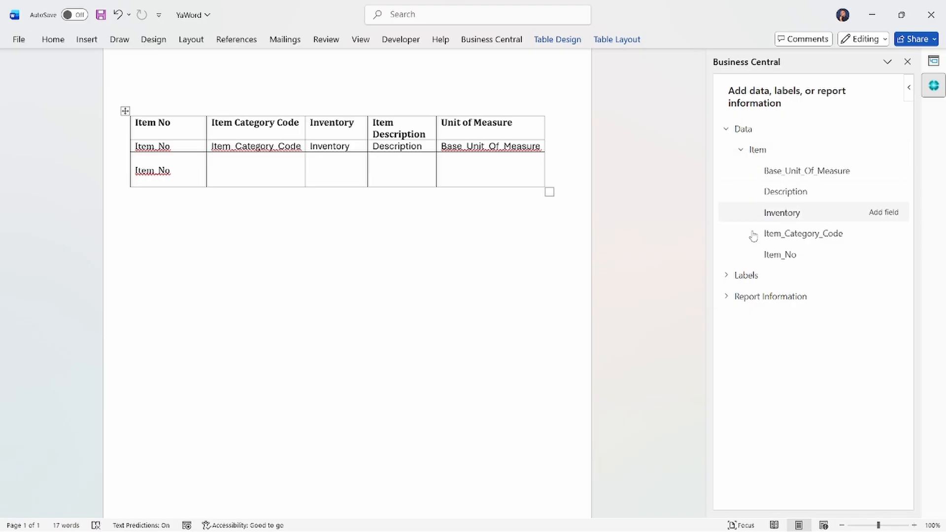
# Step: In the third table row, add the Item_No field under Item Category Code and the Description field under Inventory
pyautogui.click(230, 177)
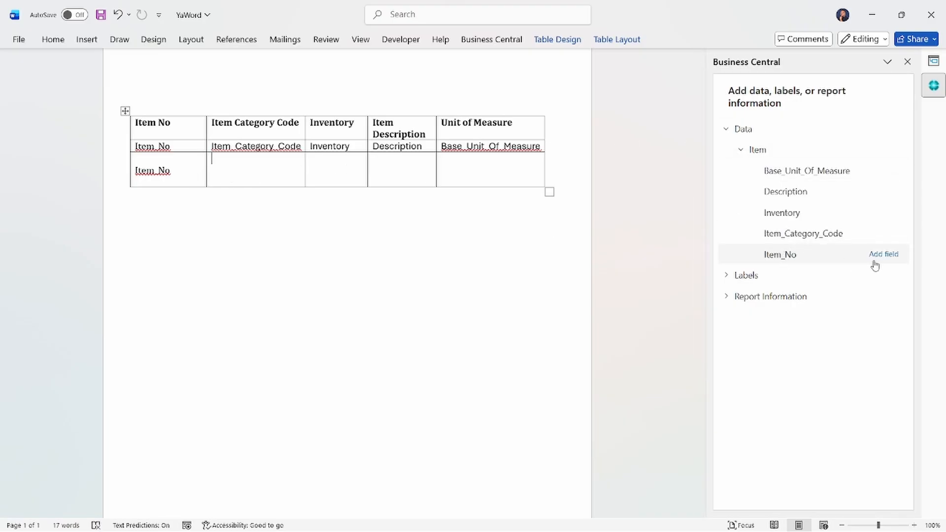
pyautogui.click(881, 254)
pyautogui.click(347, 179)
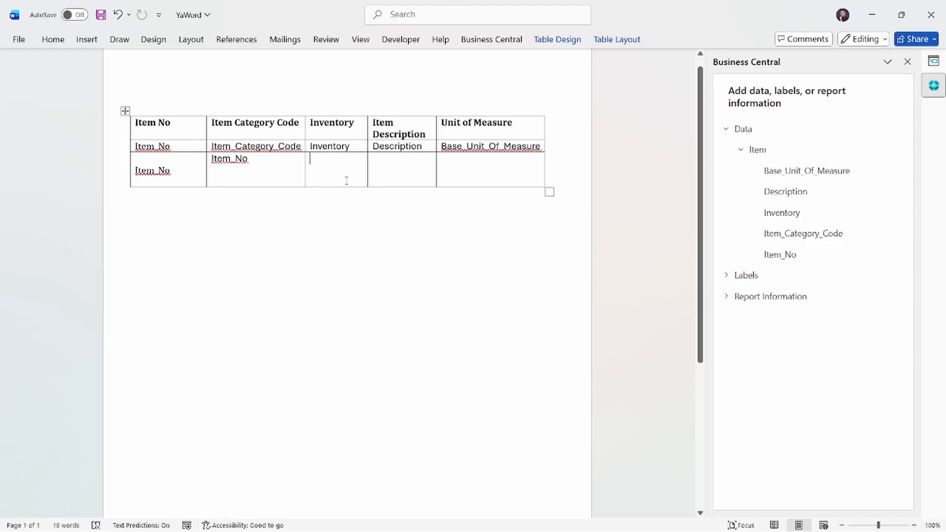
pyautogui.click(885, 191)
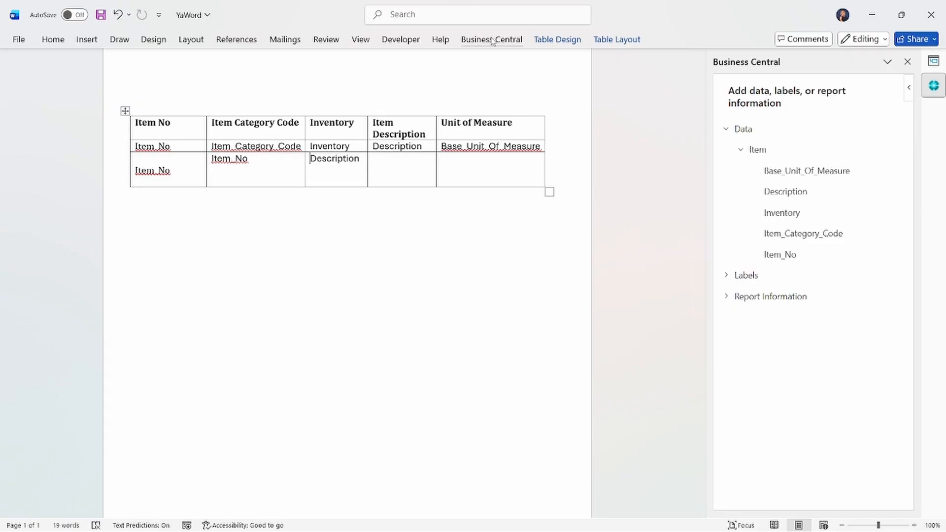
pyautogui.click(403, 40)
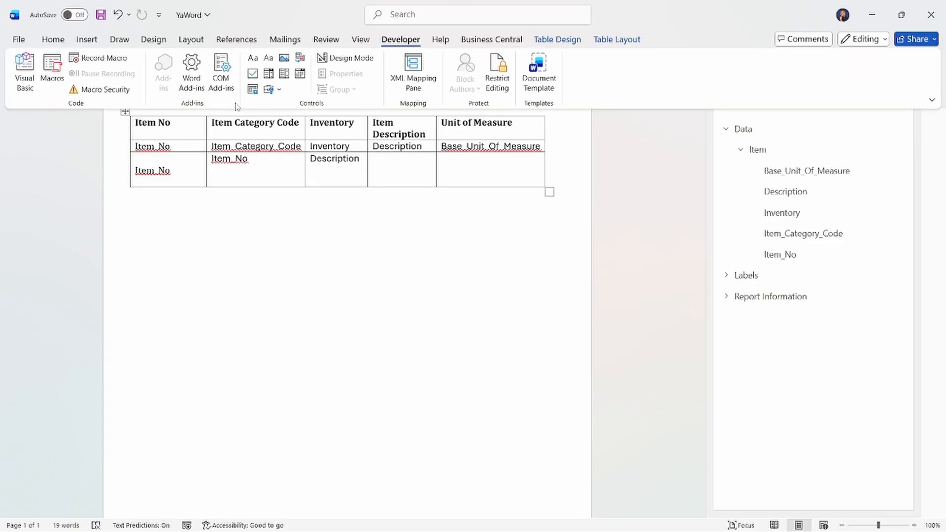
pyautogui.click(629, 229)
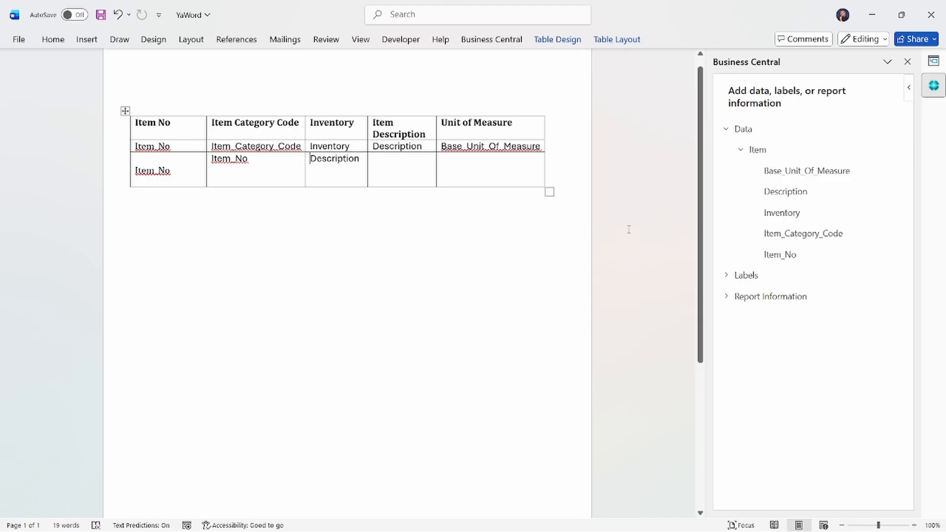